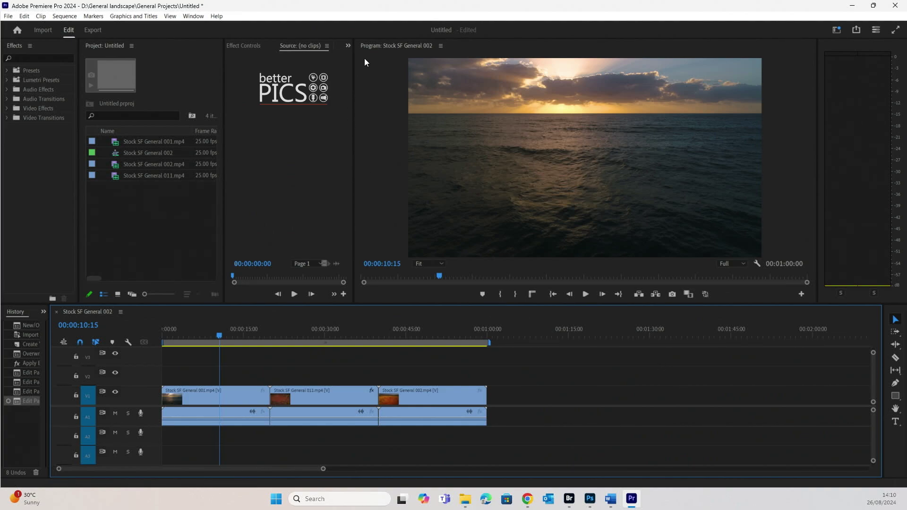
- Add the Export Frame camera button to the program monitor's control bar via the Button Editor
{"action": "left_click_drag", "start_coordinate": [706, 243], "coordinate": [662, 308]}
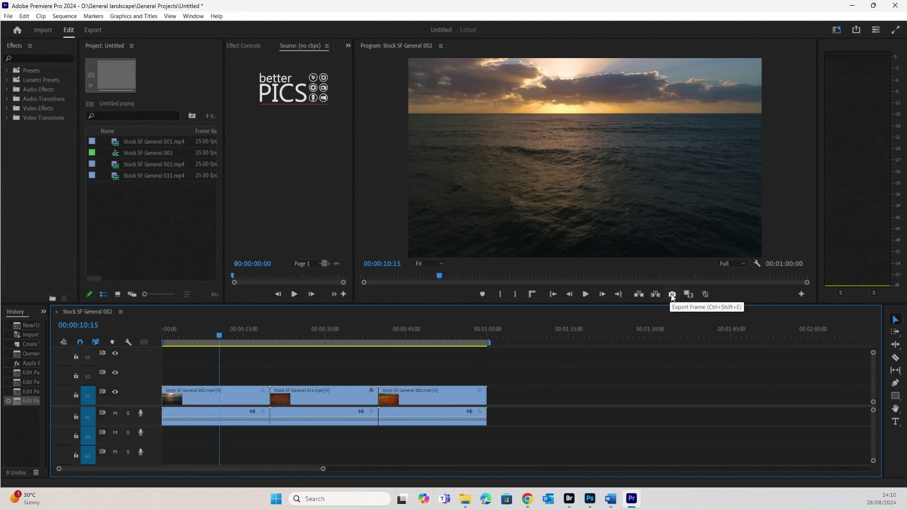
{"action": "left_click", "coordinate": [673, 294]}
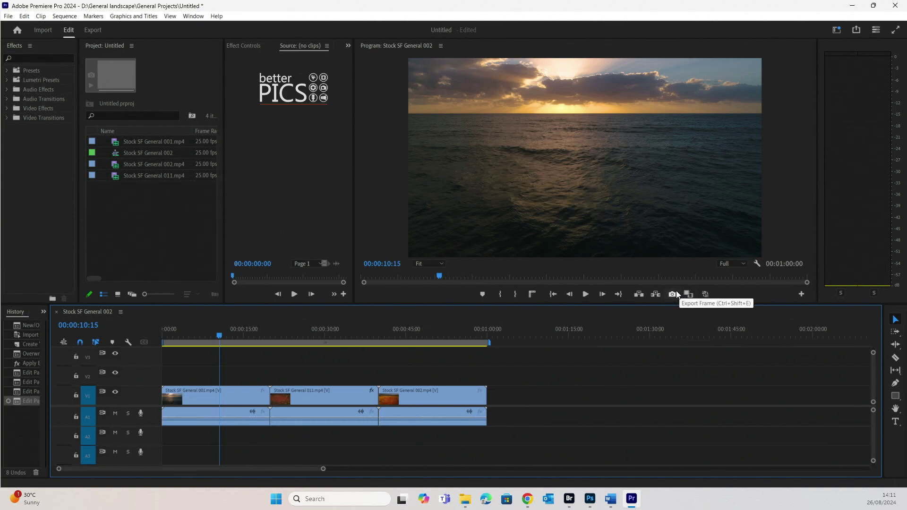
{"action": "left_click", "coordinate": [802, 295]}
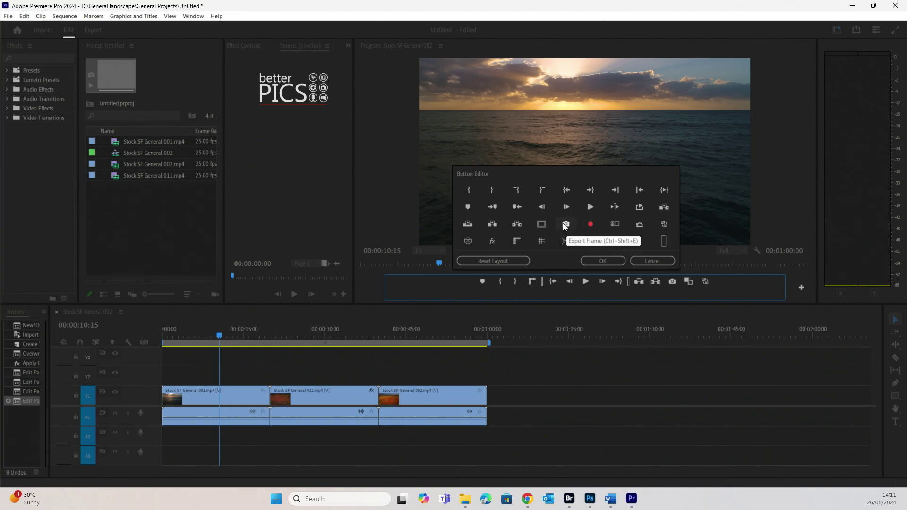
{"action": "left_click_drag", "start_coordinate": [566, 223], "coordinate": [616, 283]}
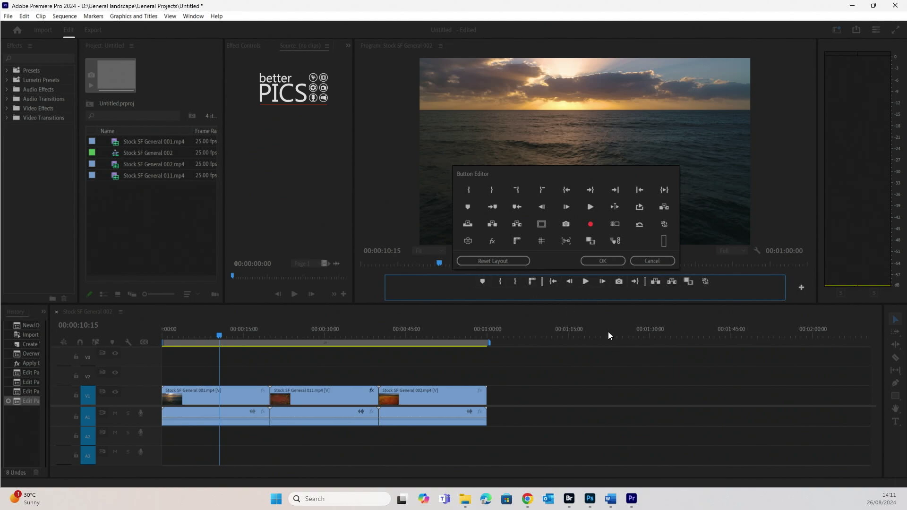
{"action": "left_click", "coordinate": [601, 261]}
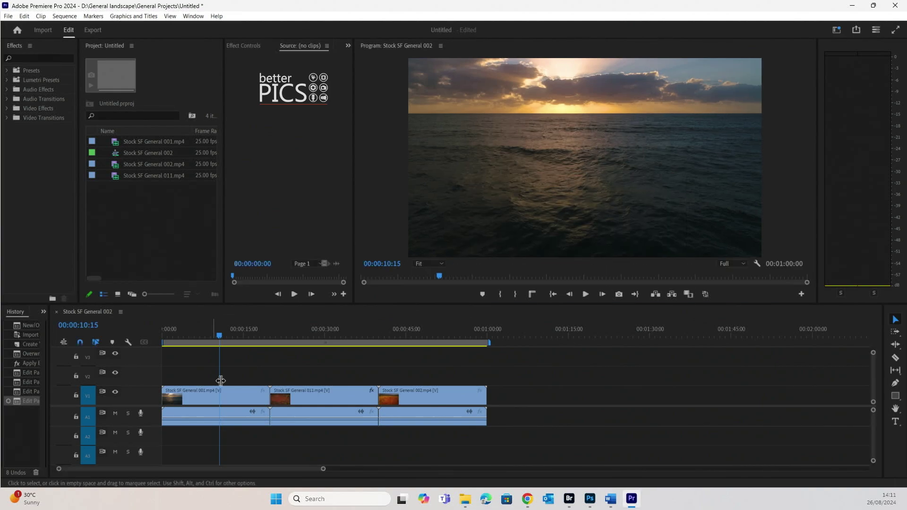
- Scrub the timeline and park the playhead at 00:00:10:16 on the sunset-over-sea shot
{"action": "mouse_move", "coordinate": [218, 339]}
{"action": "left_mouse_down"}
{"action": "mouse_move", "coordinate": [205, 335]}
{"action": "mouse_move", "coordinate": [226, 344]}
{"action": "left_mouse_up"}
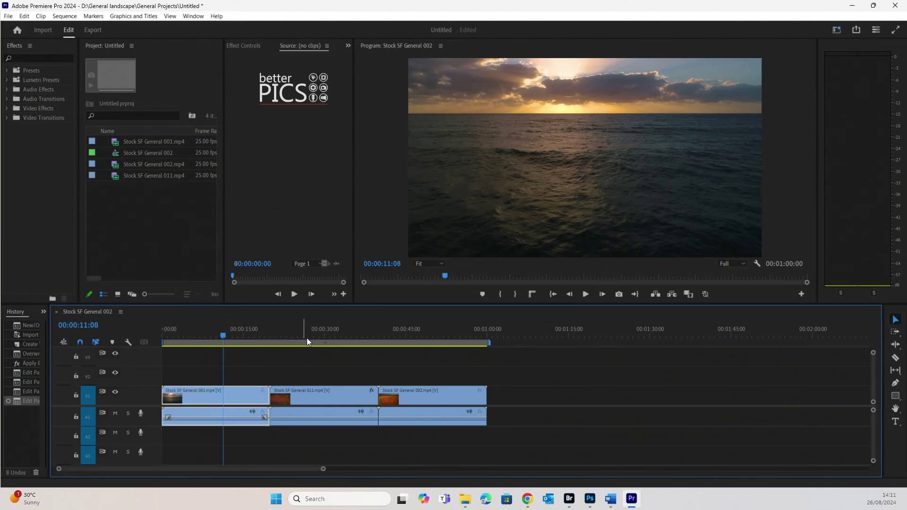
{"action": "left_click_drag", "start_coordinate": [307, 340], "coordinate": [318, 339]}
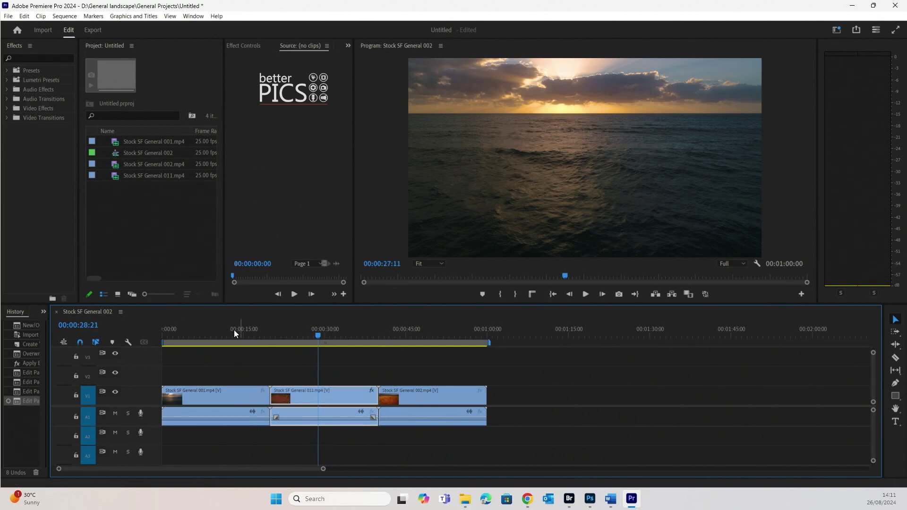
{"action": "left_click", "coordinate": [217, 334]}
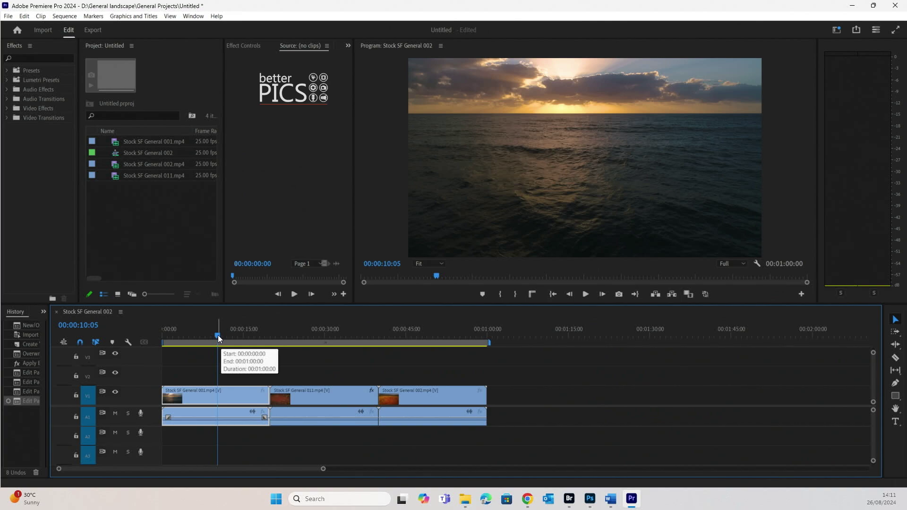
{"action": "mouse_move", "coordinate": [218, 336]}
{"action": "left_mouse_down"}
{"action": "mouse_move", "coordinate": [208, 335]}
{"action": "mouse_move", "coordinate": [220, 338]}
{"action": "left_mouse_up"}
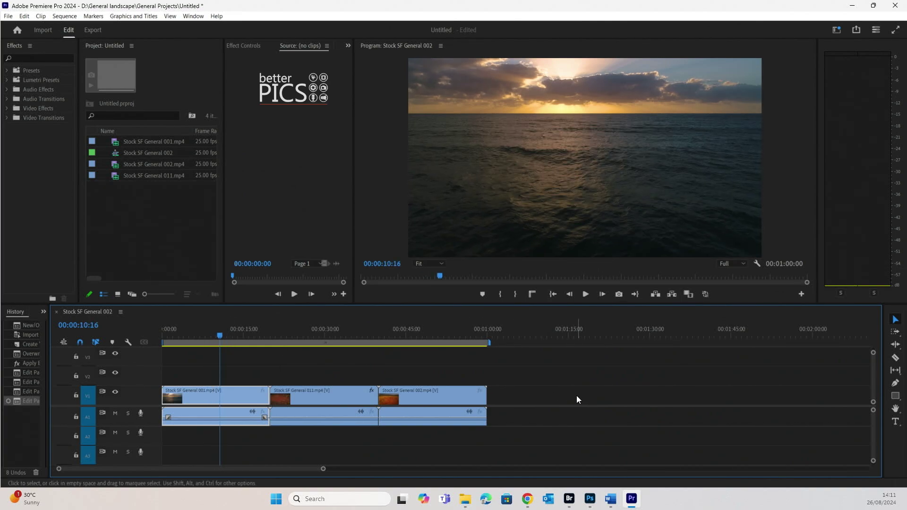
- Open Export Frame for the 00:00:10:16 still and keep JPEG as the format
{"action": "left_click", "coordinate": [619, 295]}
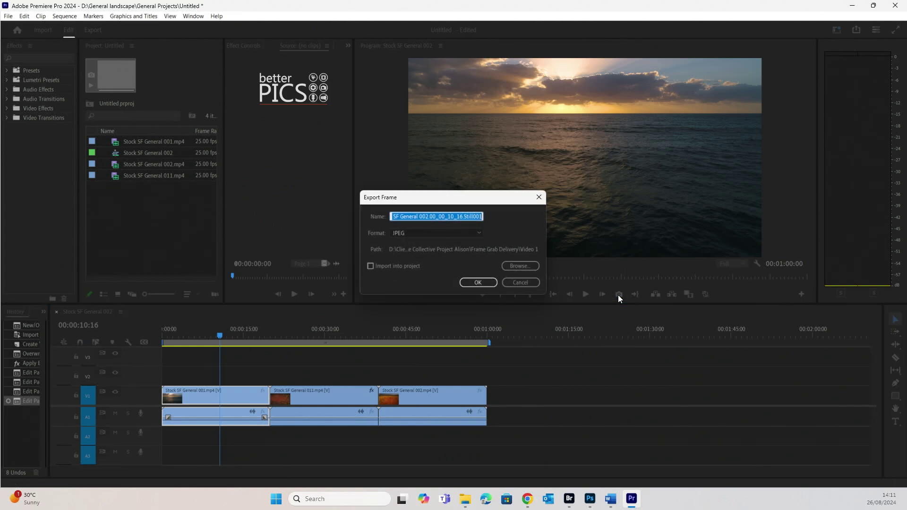
{"action": "left_click", "coordinate": [415, 232]}
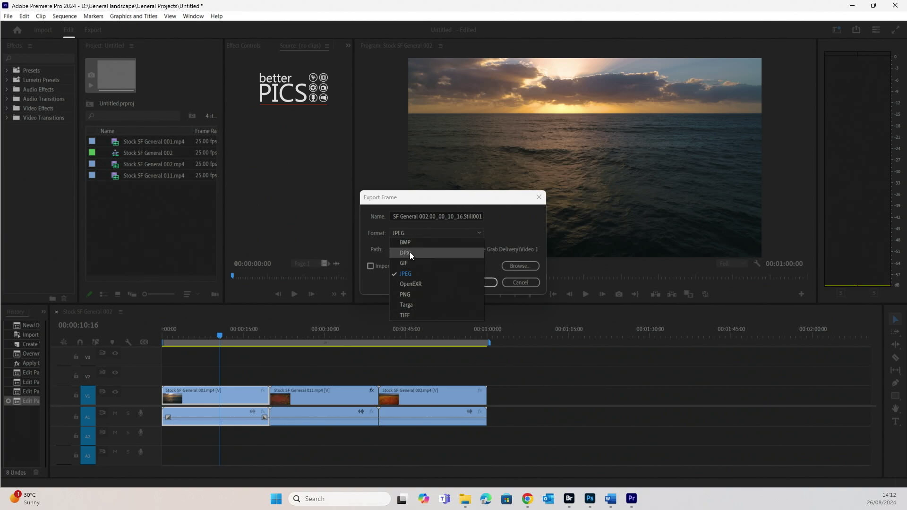
{"action": "left_click", "coordinate": [585, 372]}
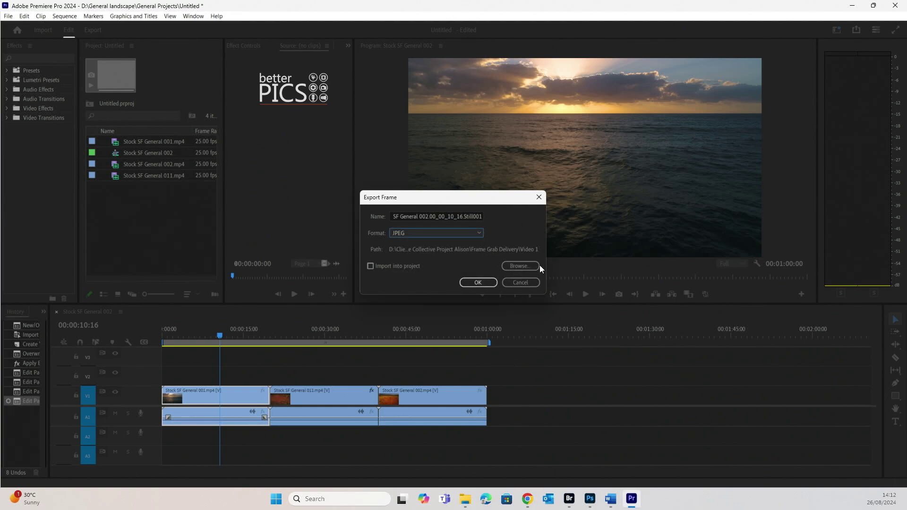
- Export the 10:16 JPEG still to D:\General landscape\Frame Grabs, also importing it into the project
{"action": "left_click", "coordinate": [513, 267]}
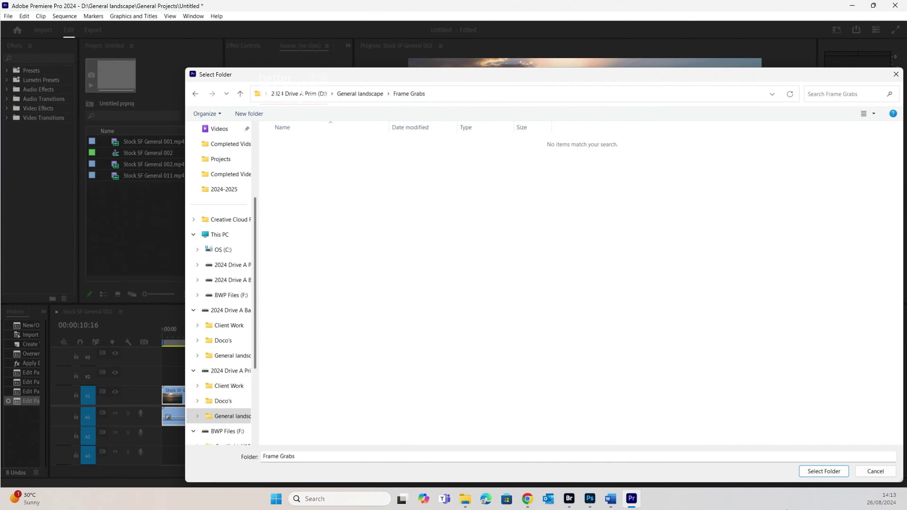
{"action": "left_click", "coordinate": [816, 470]}
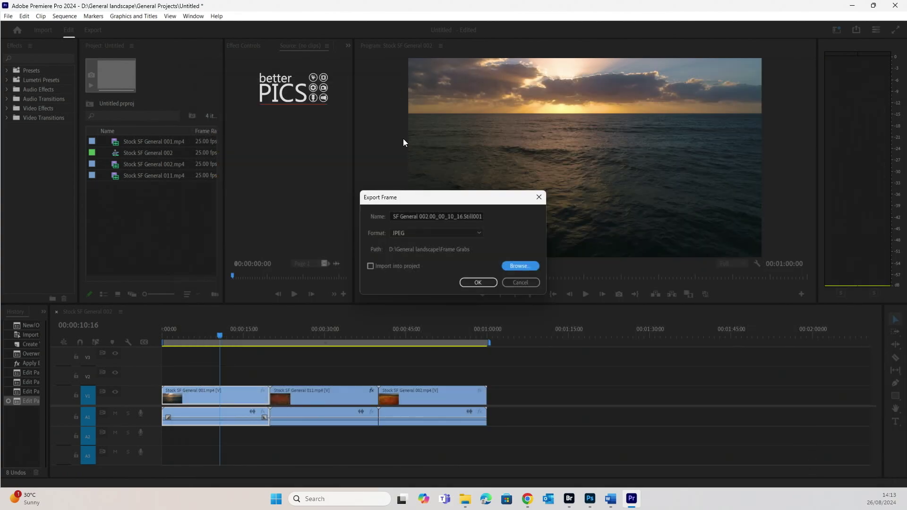
{"action": "left_click", "coordinate": [421, 216]}
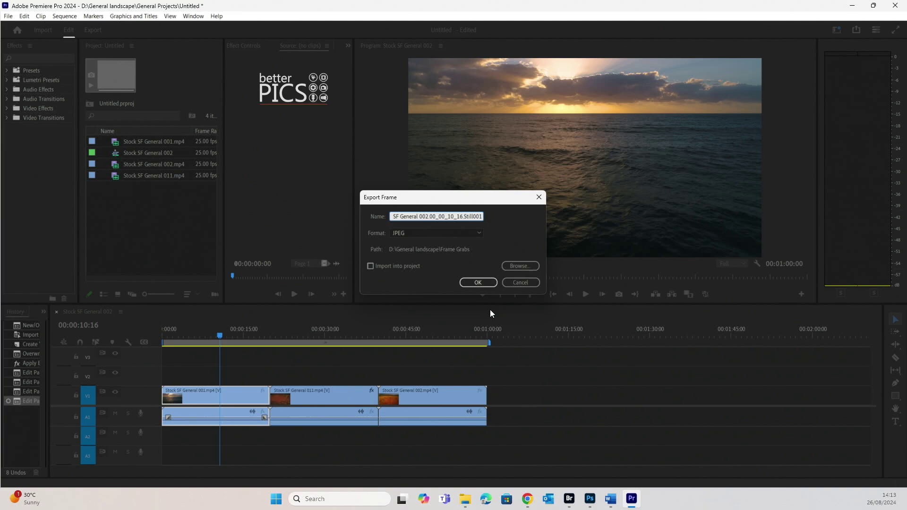
{"action": "left_click", "coordinate": [372, 265]}
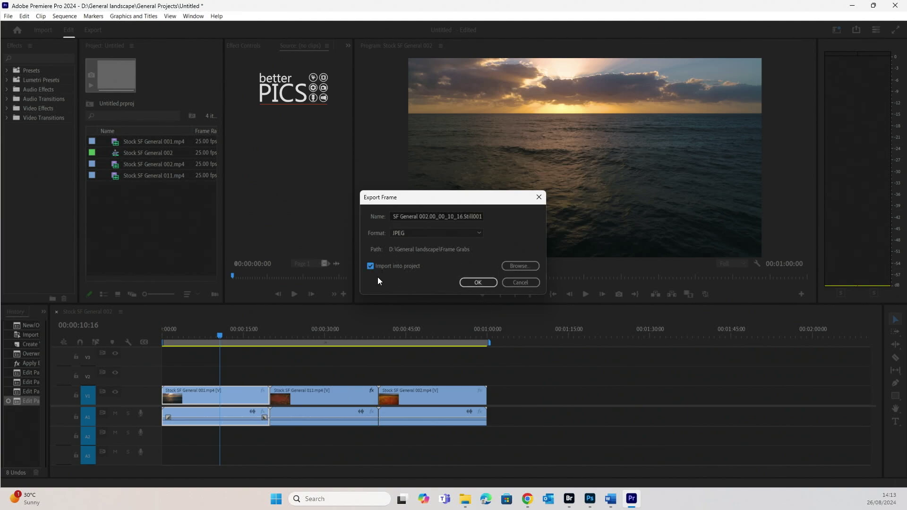
{"action": "left_click", "coordinate": [469, 285]}
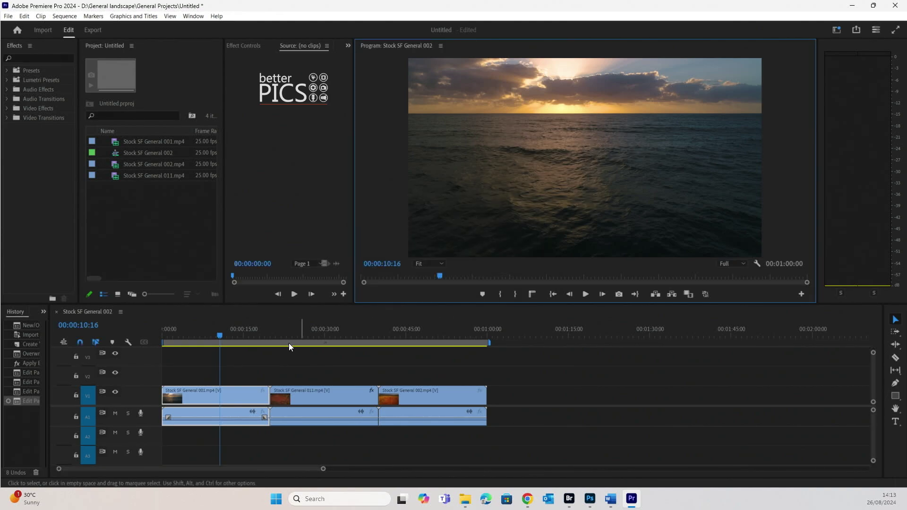
- Export the red desert frame at 00:00:27:16 as a JPEG still
{"action": "left_click", "coordinate": [311, 333]}
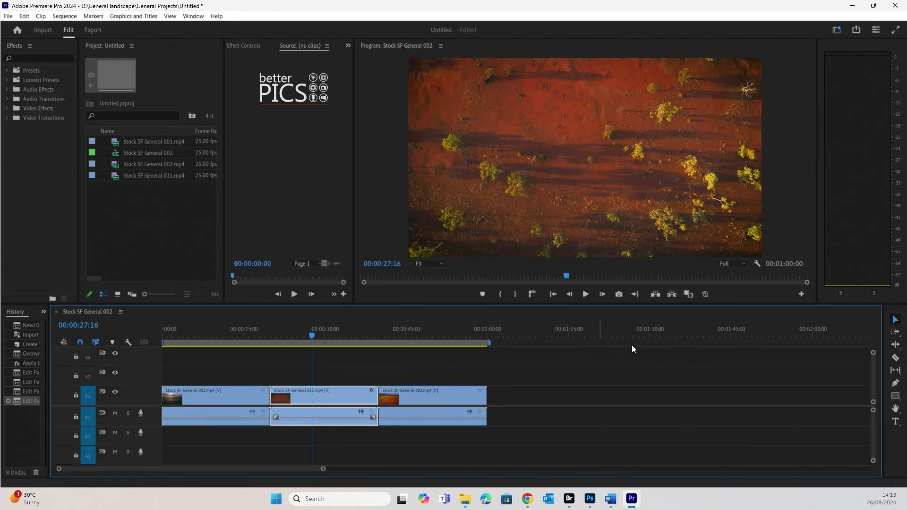
{"action": "left_click", "coordinate": [619, 295]}
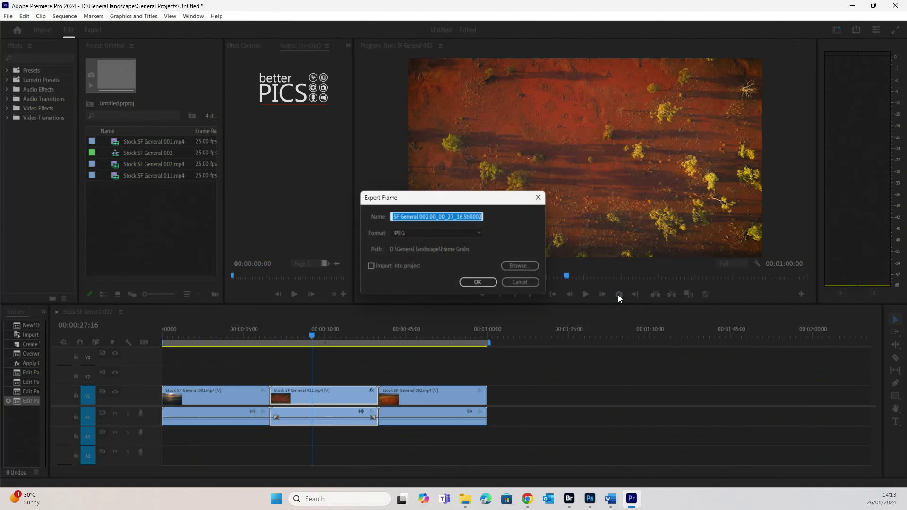
{"action": "left_click", "coordinate": [486, 285]}
- Export the outback plain frame at 00:00:47:04 as a JPEG still
{"action": "left_click", "coordinate": [419, 335]}
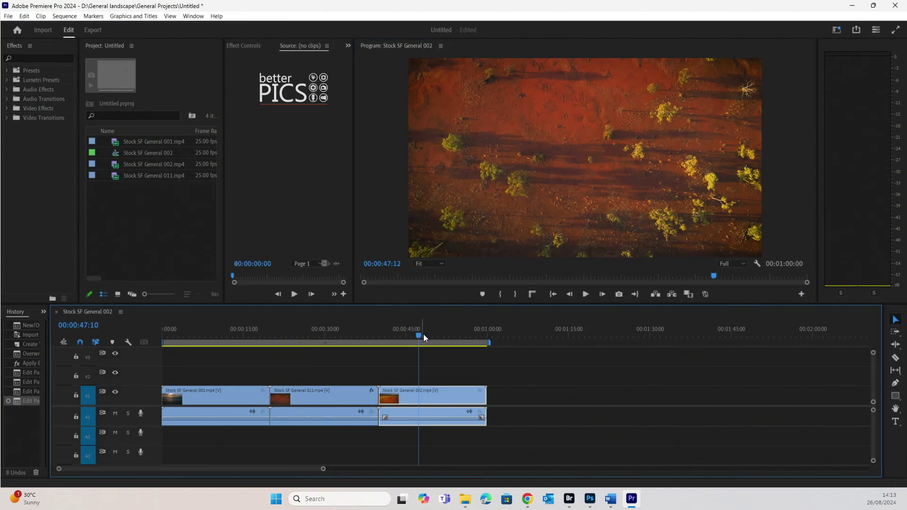
{"action": "left_click_drag", "start_coordinate": [442, 338], "coordinate": [418, 343]}
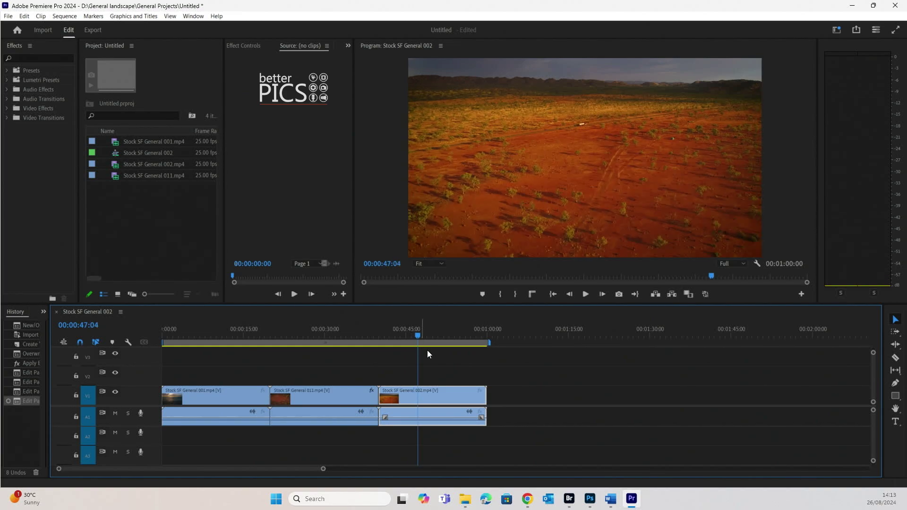
{"action": "left_click", "coordinate": [619, 294]}
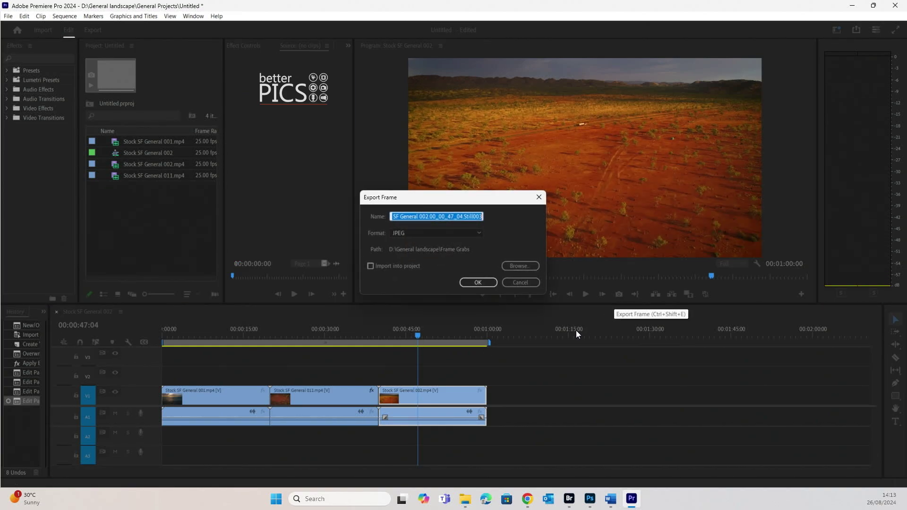
{"action": "left_click", "coordinate": [477, 283]}
- Preview the three exported stills in Frame Grabs, finishing back on Still001
{"action": "key", "text": "alt+Tab"}
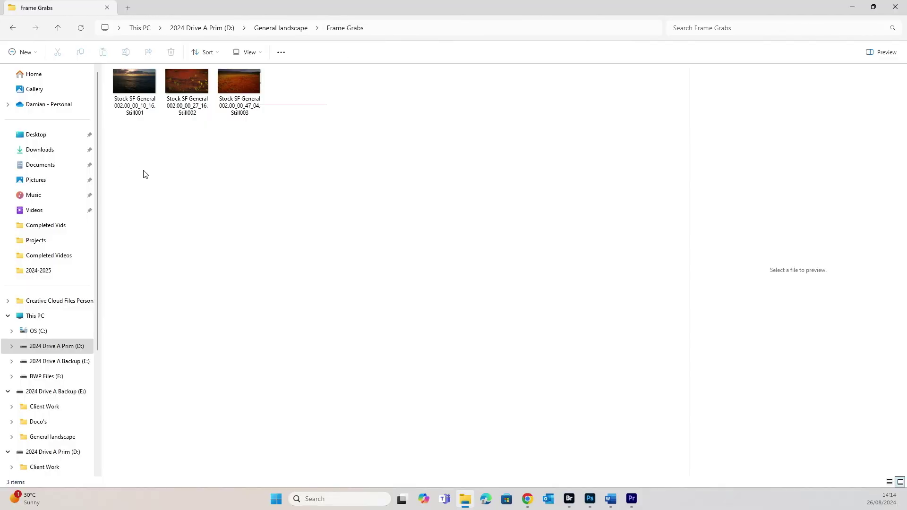
{"action": "left_click", "coordinate": [135, 116]}
{"action": "key", "text": "Right"}
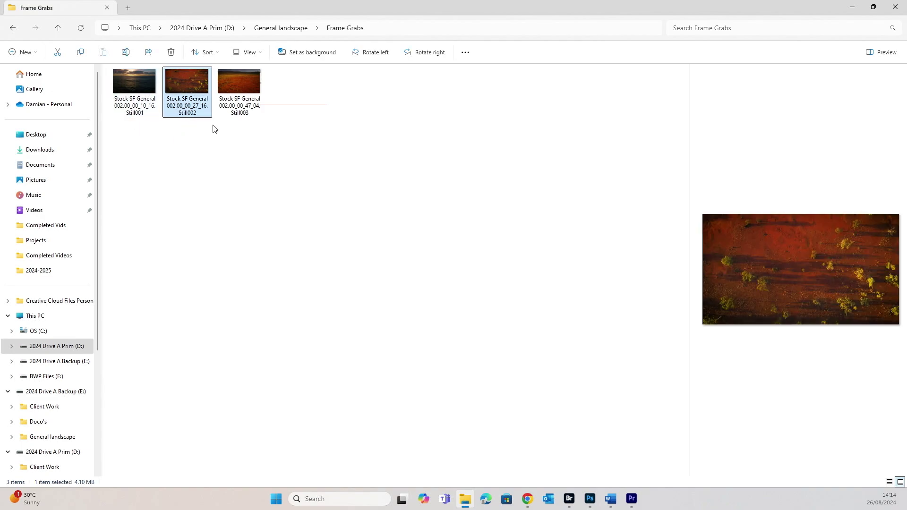
{"action": "key", "text": "Right"}
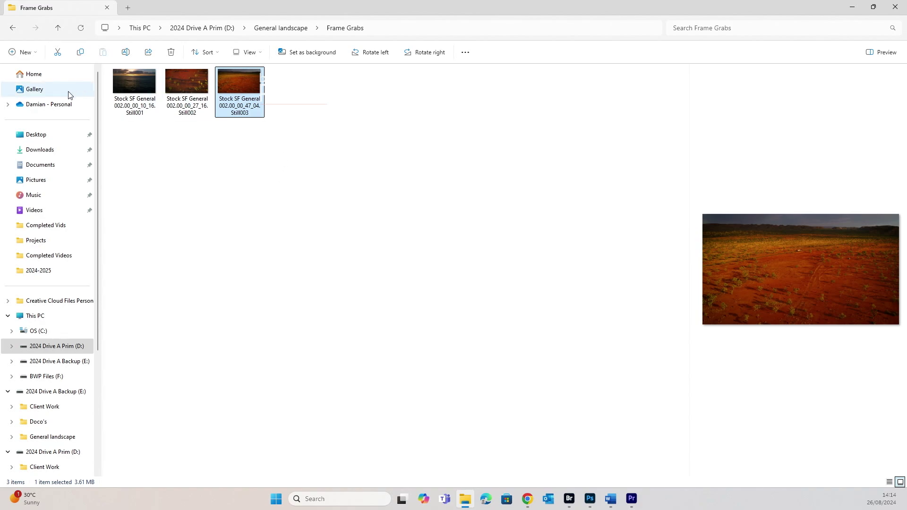
{"action": "left_click", "coordinate": [144, 173]}
{"action": "key", "text": "Home"}
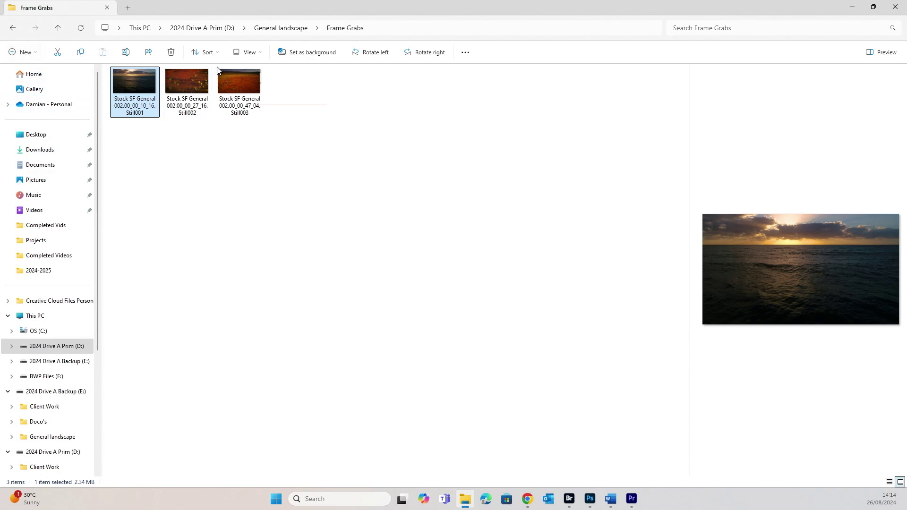
- Show the Details pane to confirm Still001 is a 2.34 MB, 3840 x 2160 JPG
{"action": "left_click", "coordinate": [245, 52]}
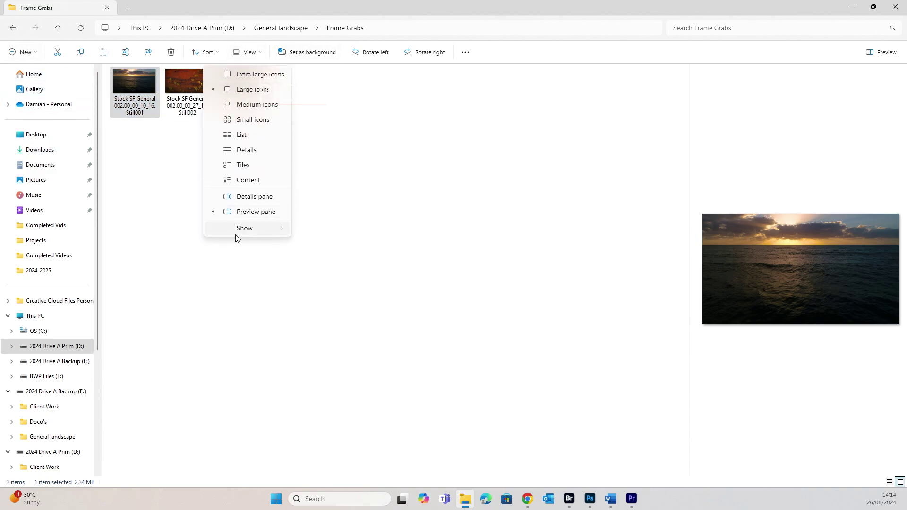
{"action": "left_click", "coordinate": [264, 196]}
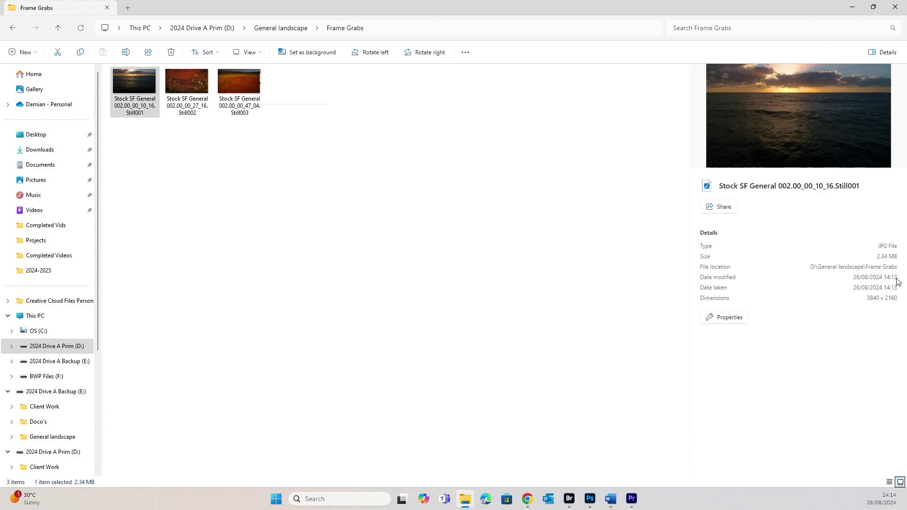